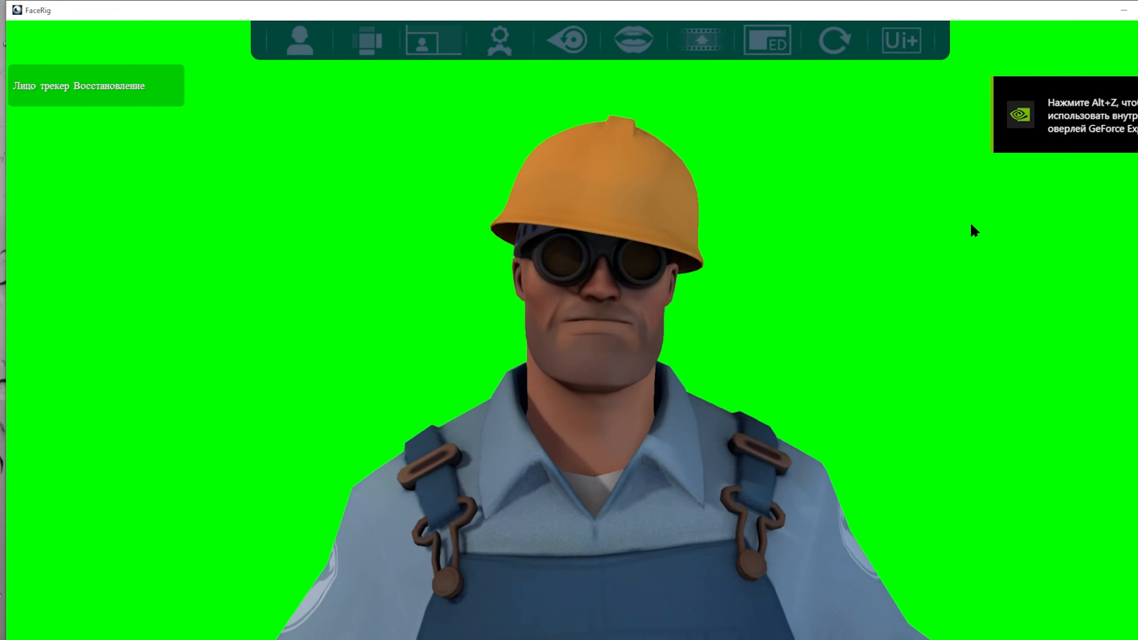
# Shrink the FaceRig window to a medium size and place it in the middle of the desktop.
pyautogui.moveTo(737, 10); pyautogui.dragTo(745, 145)
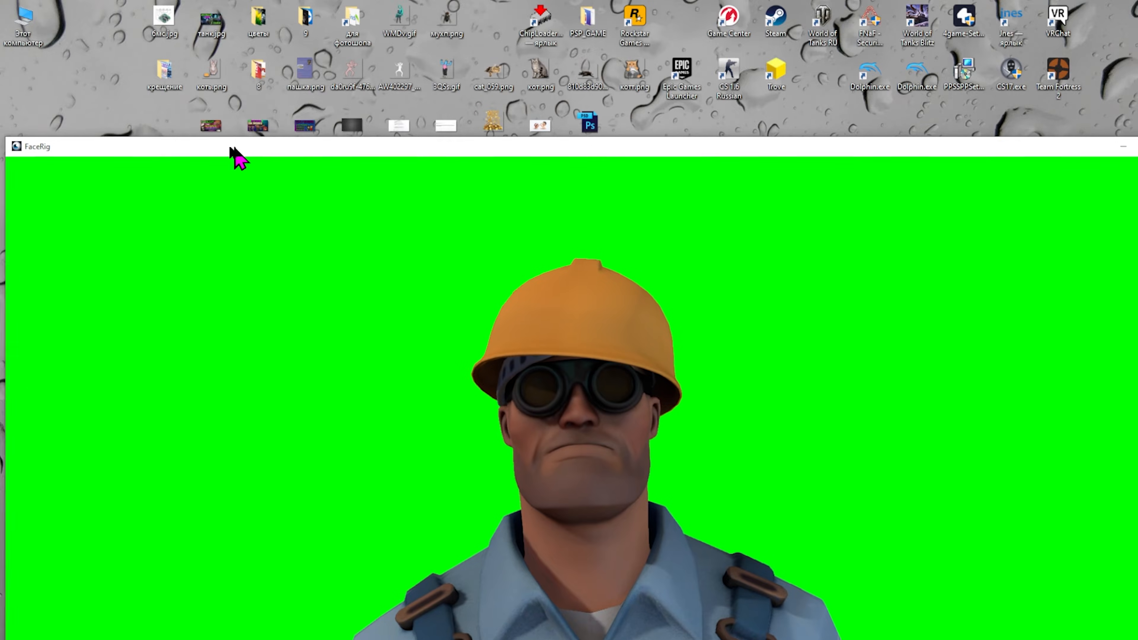
pyautogui.moveTo(185, 145); pyautogui.dragTo(0, 104)
pyautogui.moveTo(951, 157); pyautogui.dragTo(267, 168)
pyautogui.moveTo(130, 116); pyautogui.dragTo(696, 152)
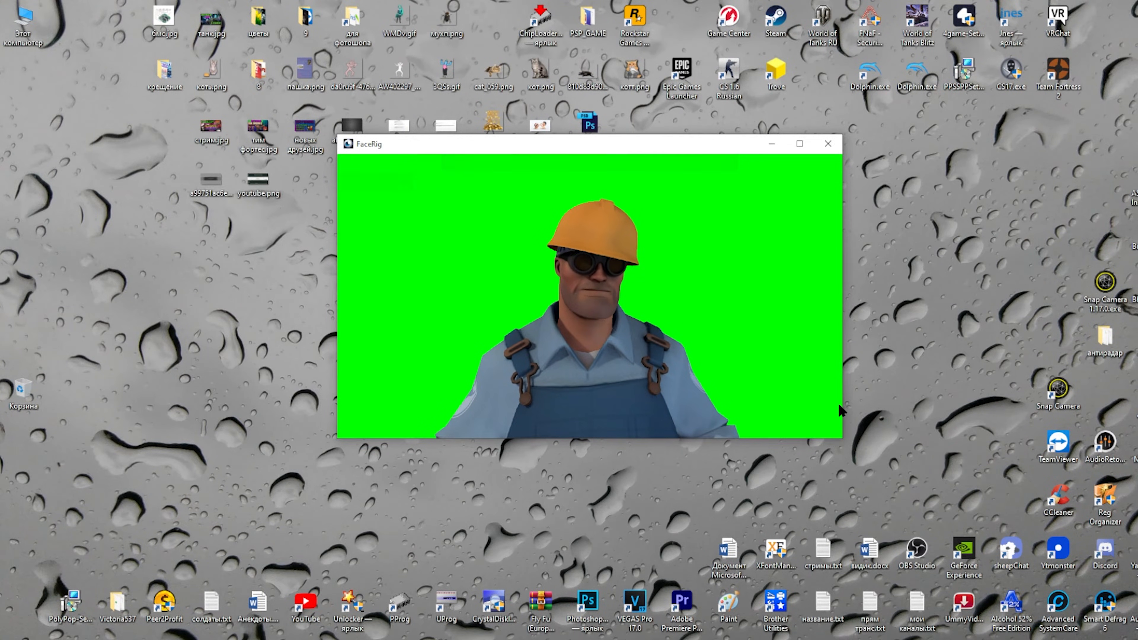
pyautogui.moveTo(844, 405); pyautogui.dragTo(1003, 408)
pyautogui.moveTo(791, 145); pyautogui.dragTo(610, 145)
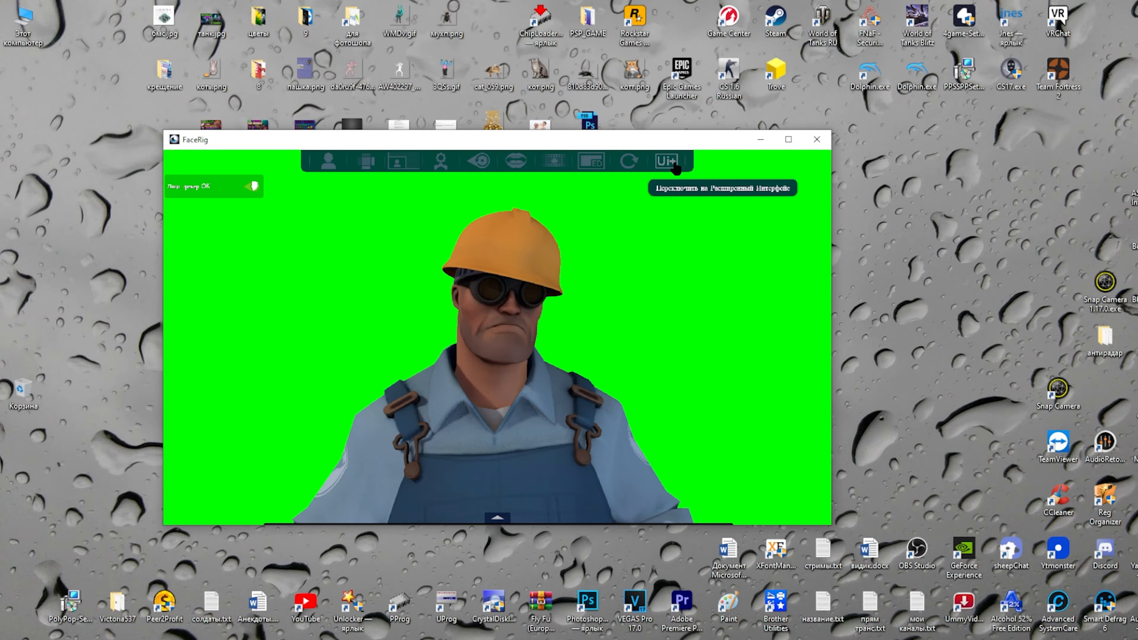
# Switch FaceRig to the advanced interface and browse the avatar gallery.
pyautogui.click(674, 163)
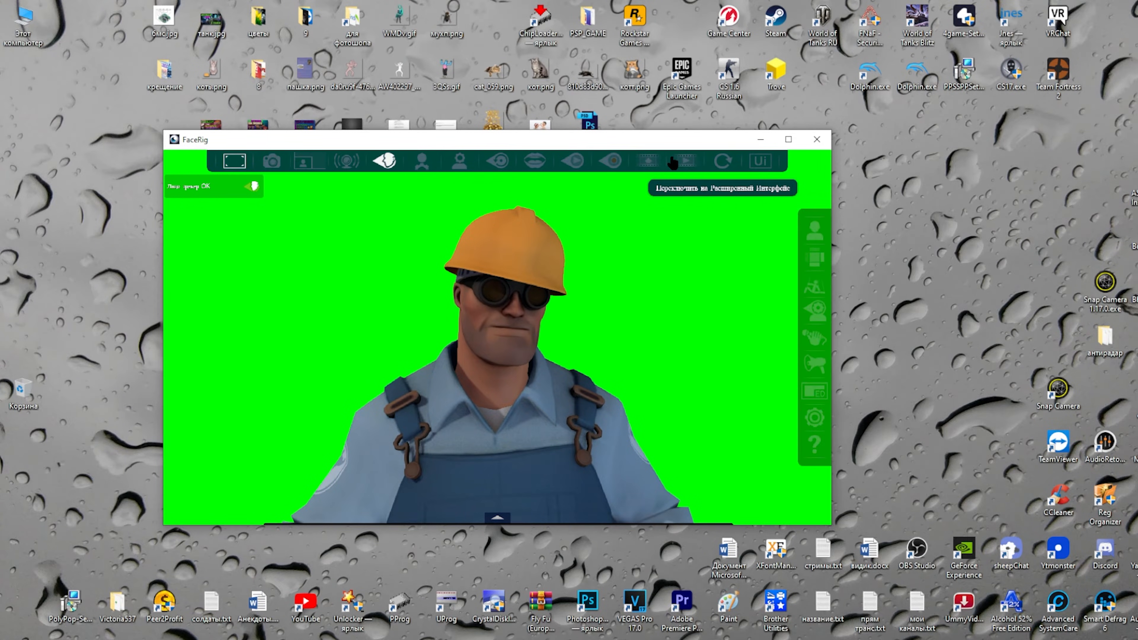
pyautogui.click(815, 234)
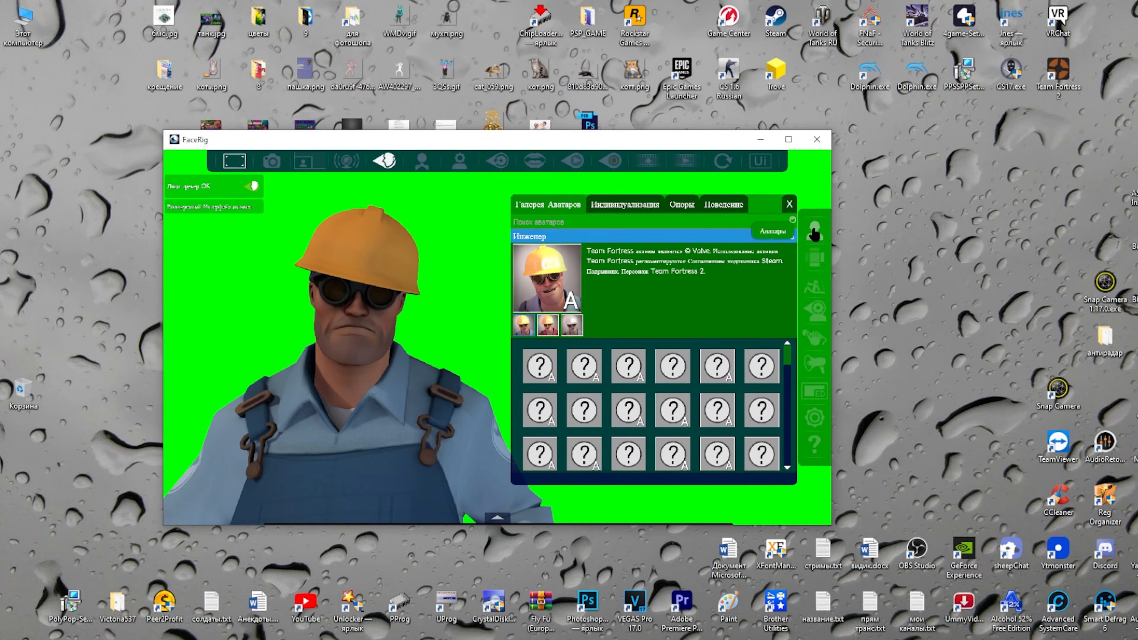
pyautogui.click(599, 336)
pyautogui.click(600, 334)
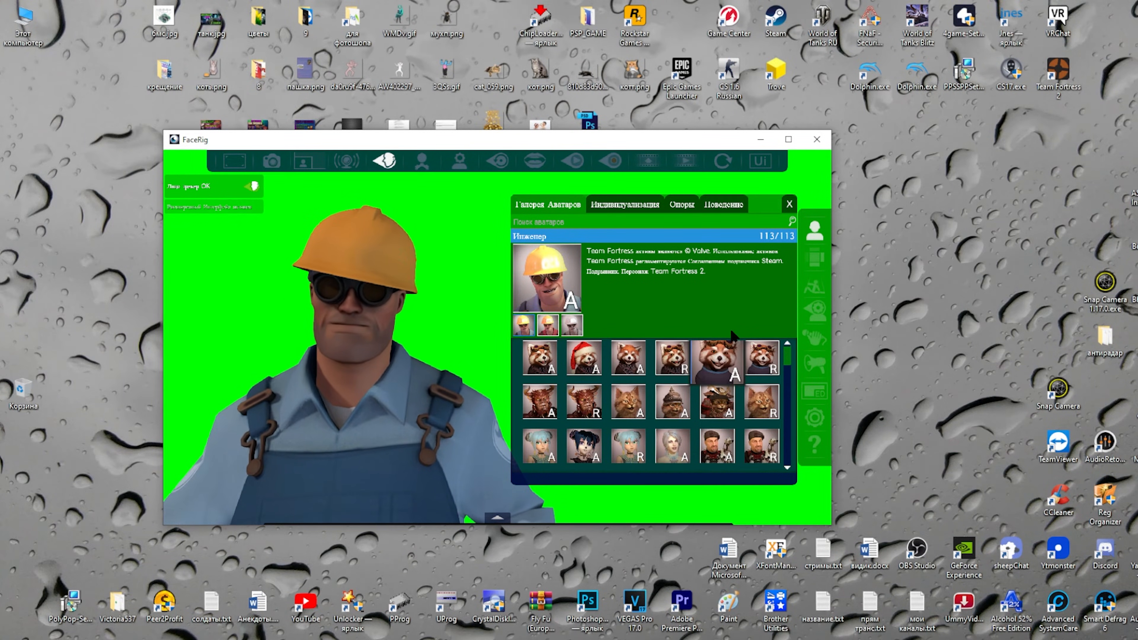
pyautogui.scroll(-2, 789, 359)
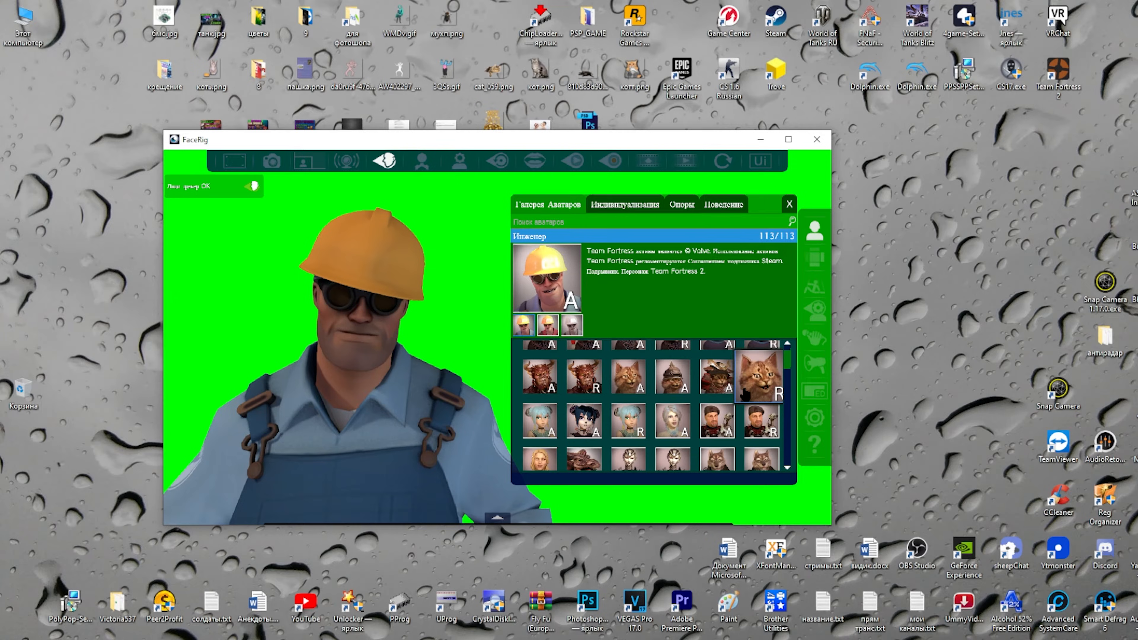
pyautogui.moveTo(788, 358)
pyautogui.mouseDown()
pyautogui.moveTo(790, 464)
pyautogui.moveTo(782, 348)
pyautogui.mouseUp()
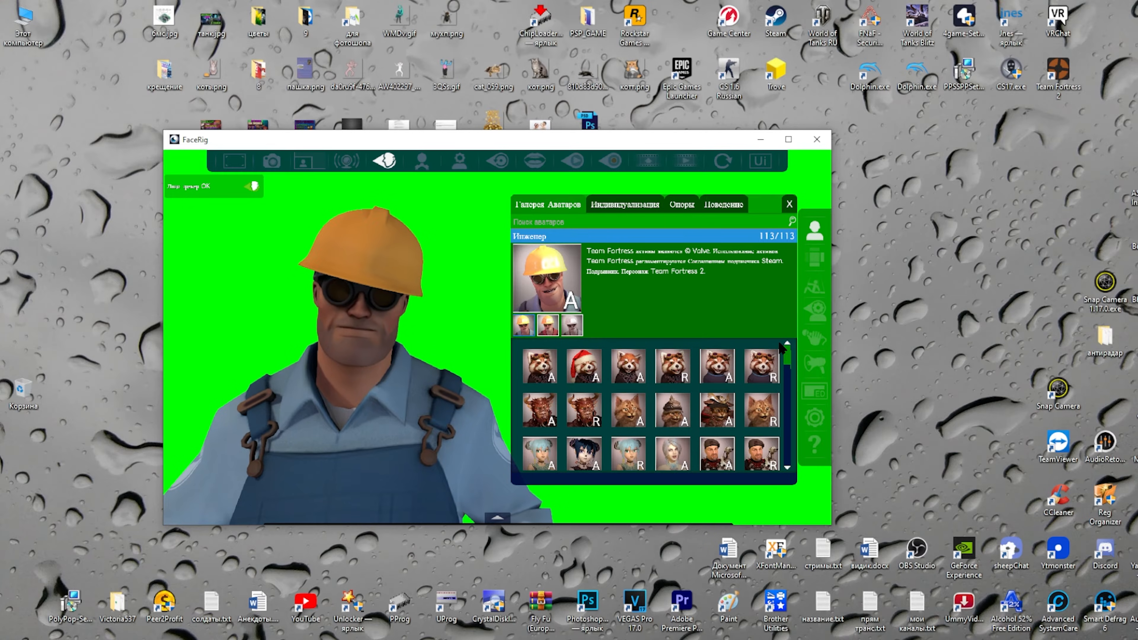
# Look through the environment gallery with its green screen background and the customization settings, and close the panel.
pyautogui.click(813, 263)
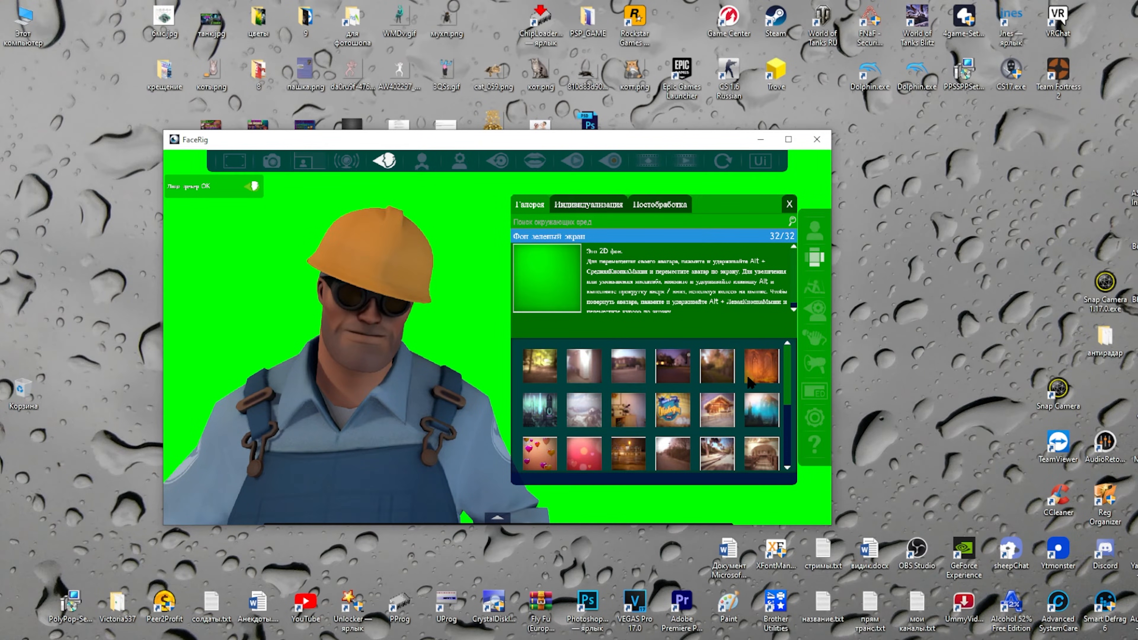
pyautogui.moveTo(787, 371); pyautogui.dragTo(800, 455)
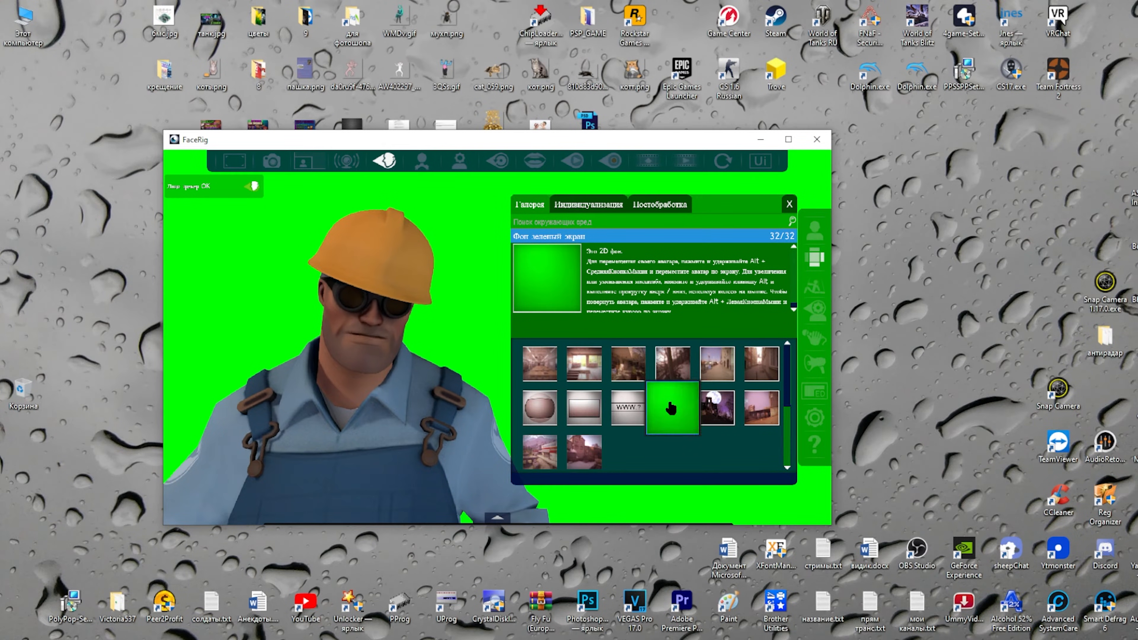
pyautogui.moveTo(789, 420); pyautogui.dragTo(787, 349)
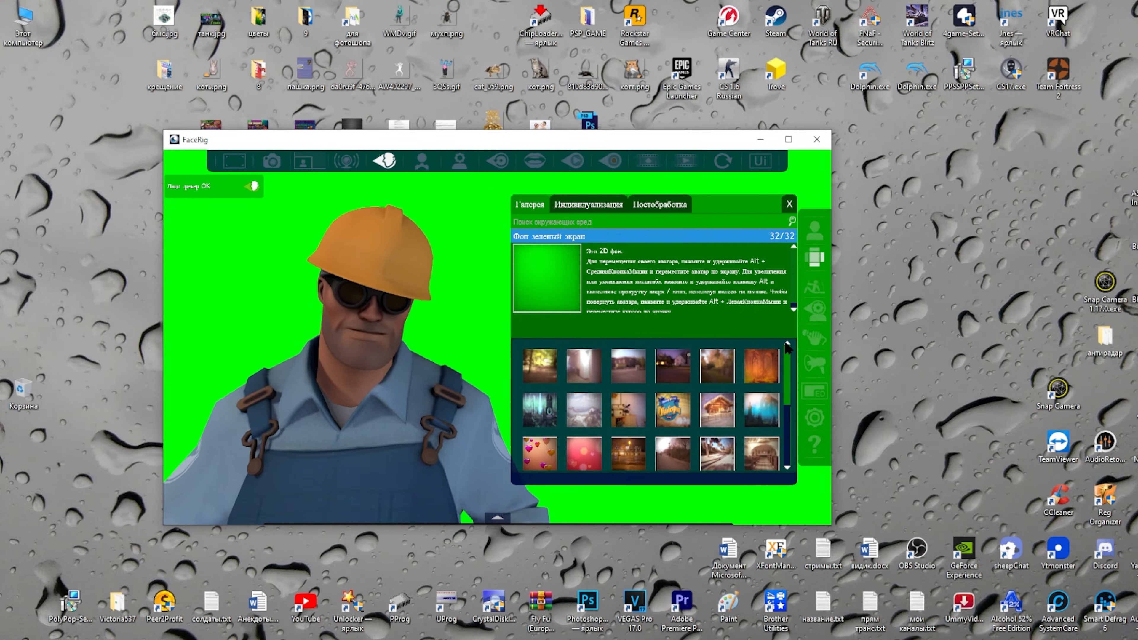
pyautogui.click(587, 208)
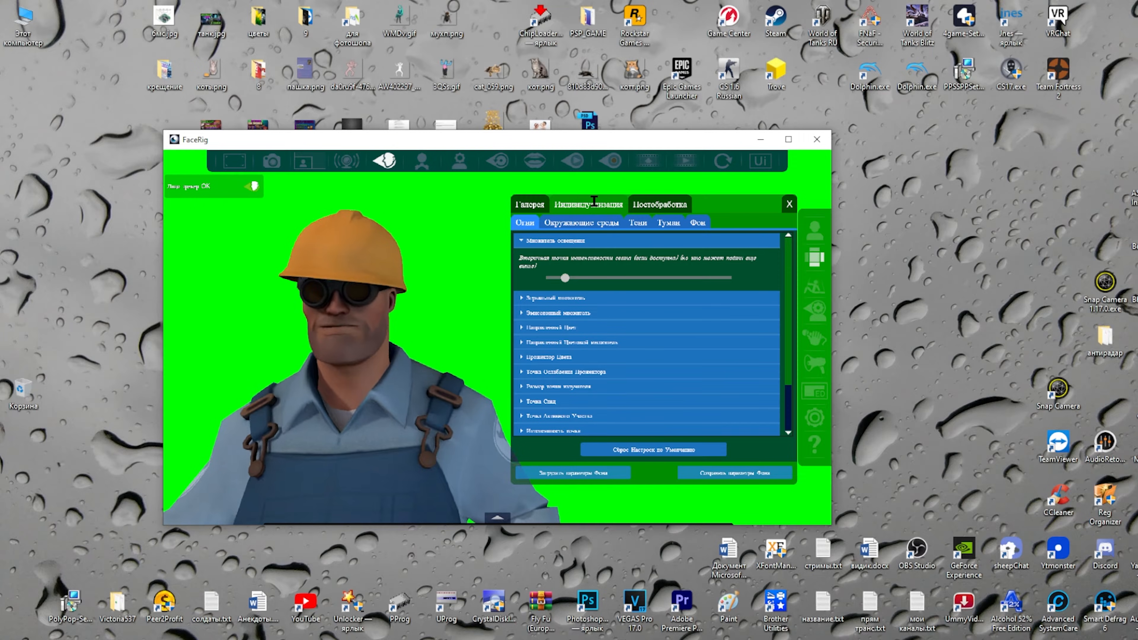
pyautogui.click(530, 204)
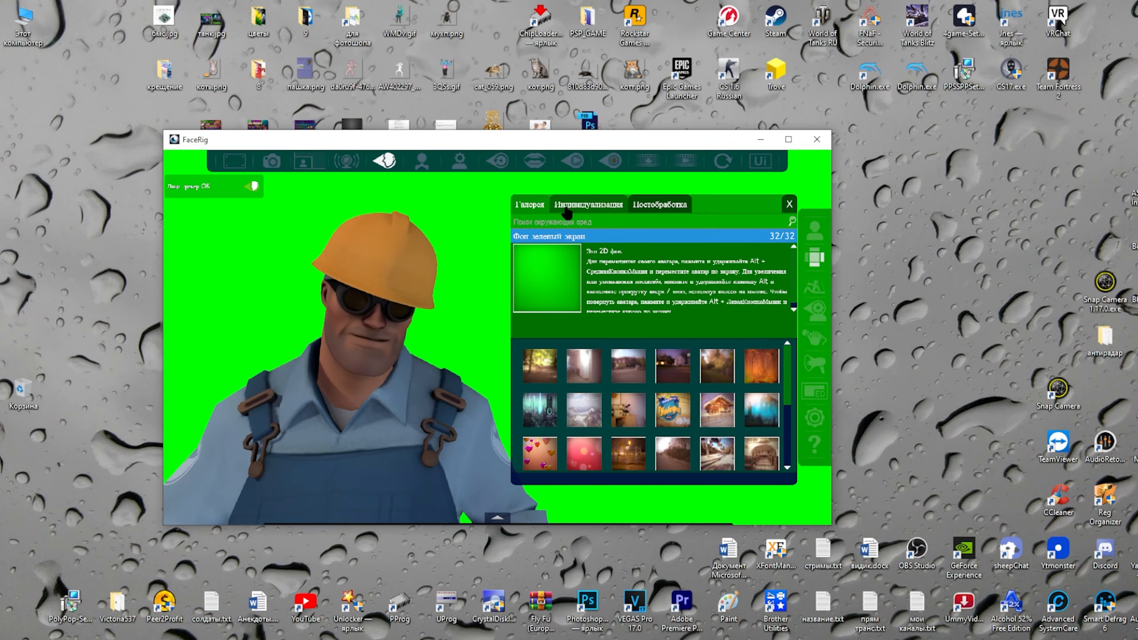
pyautogui.click(789, 205)
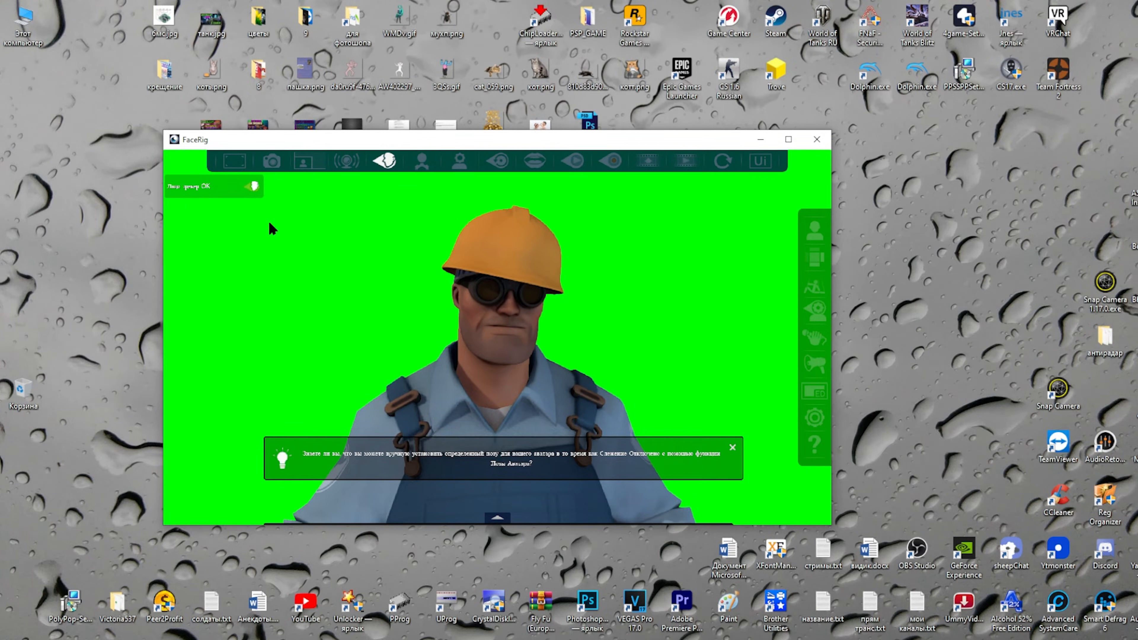
# Reposition the FaceRig window on the right half of the desktop.
pyautogui.click(233, 161)
pyautogui.moveTo(576, 142); pyautogui.dragTo(691, 191)
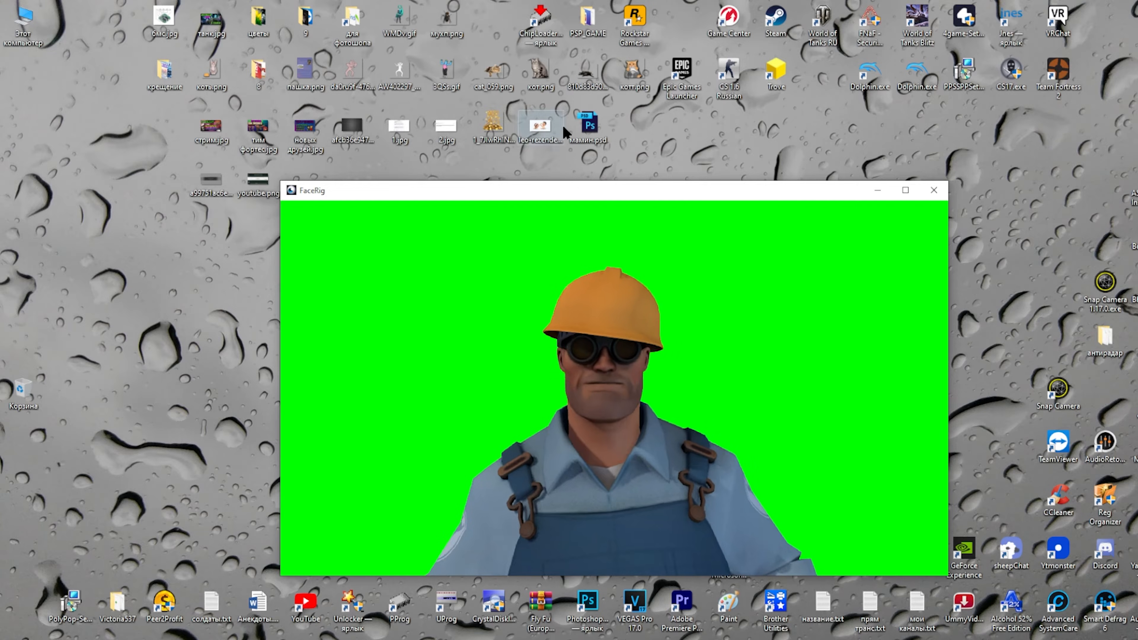
pyautogui.moveTo(826, 190); pyautogui.dragTo(916, 133)
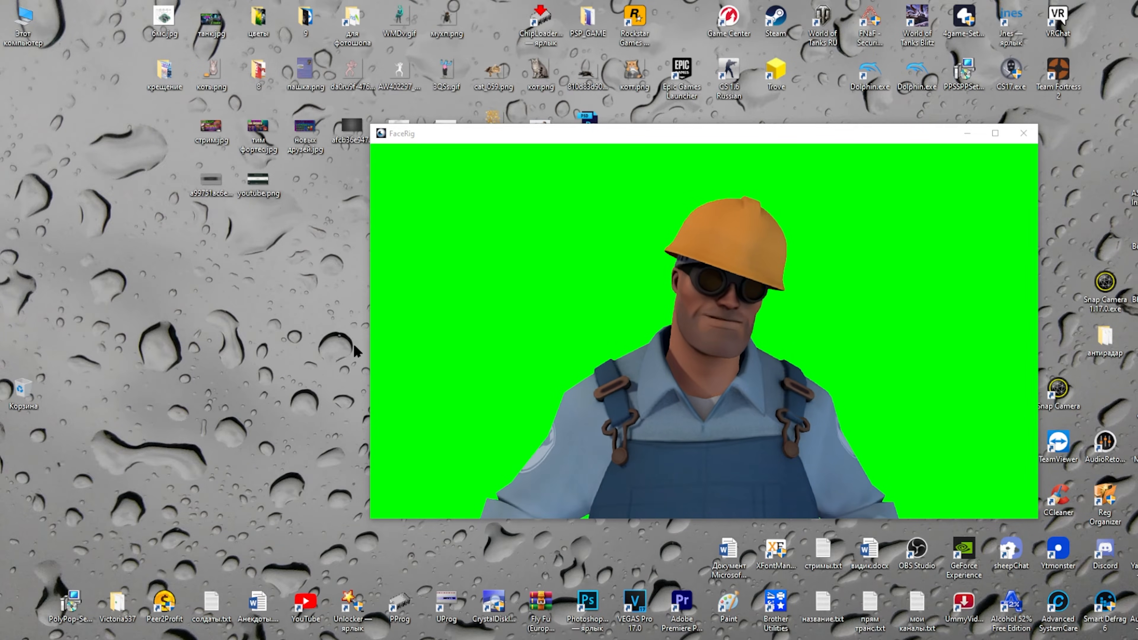
pyautogui.moveTo(464, 146)
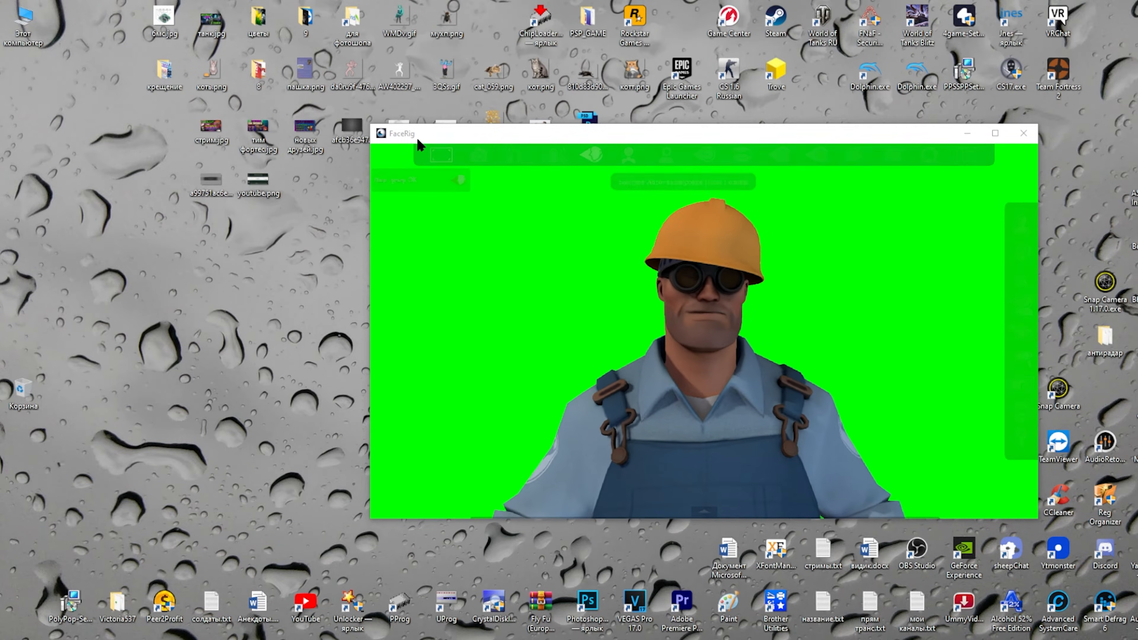
# Switch to OBS and add a new window capture source named фейс to Сцена 6.
pyautogui.hotkey('alt', 'Tab')
pyautogui.press('super+Up')
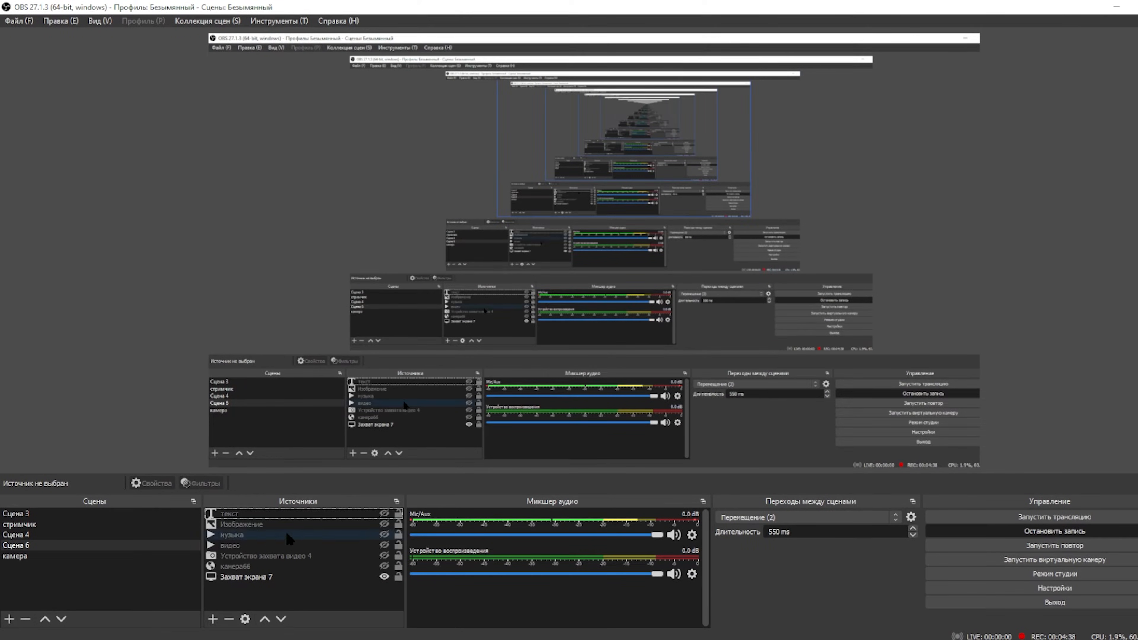
pyautogui.click(213, 619)
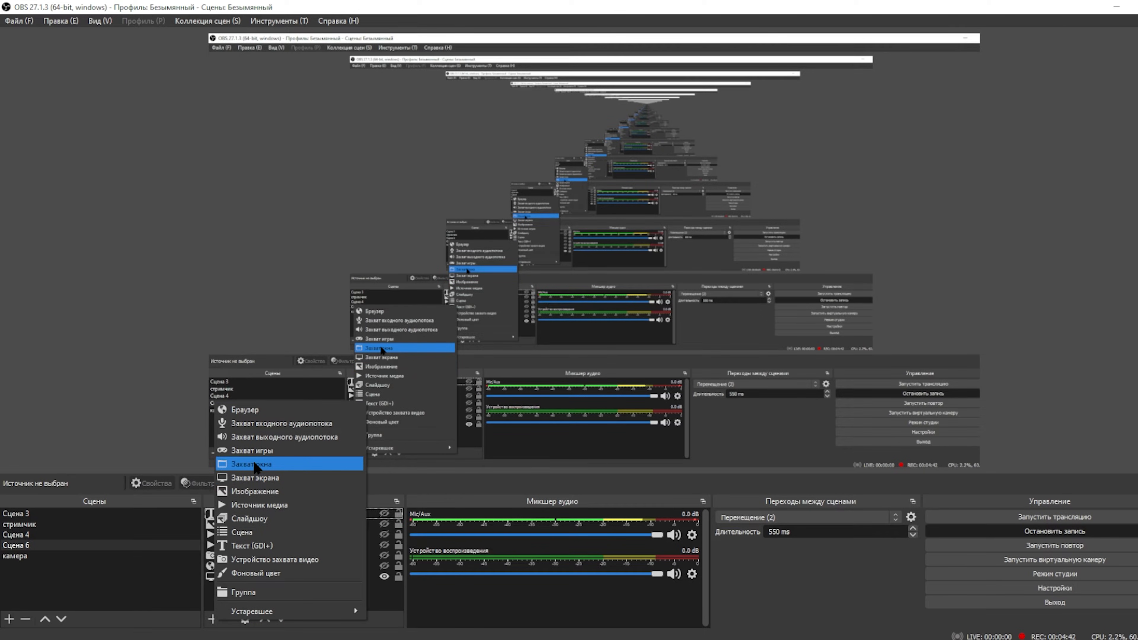
pyautogui.click(253, 465)
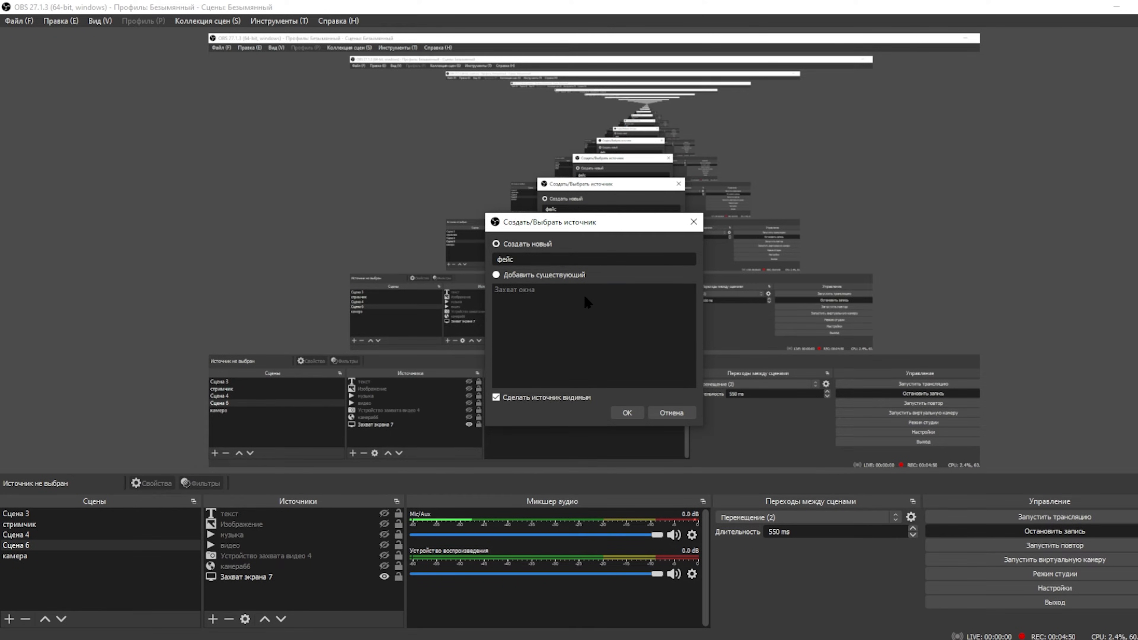
pyautogui.write('фейс')
pyautogui.click(627, 413)
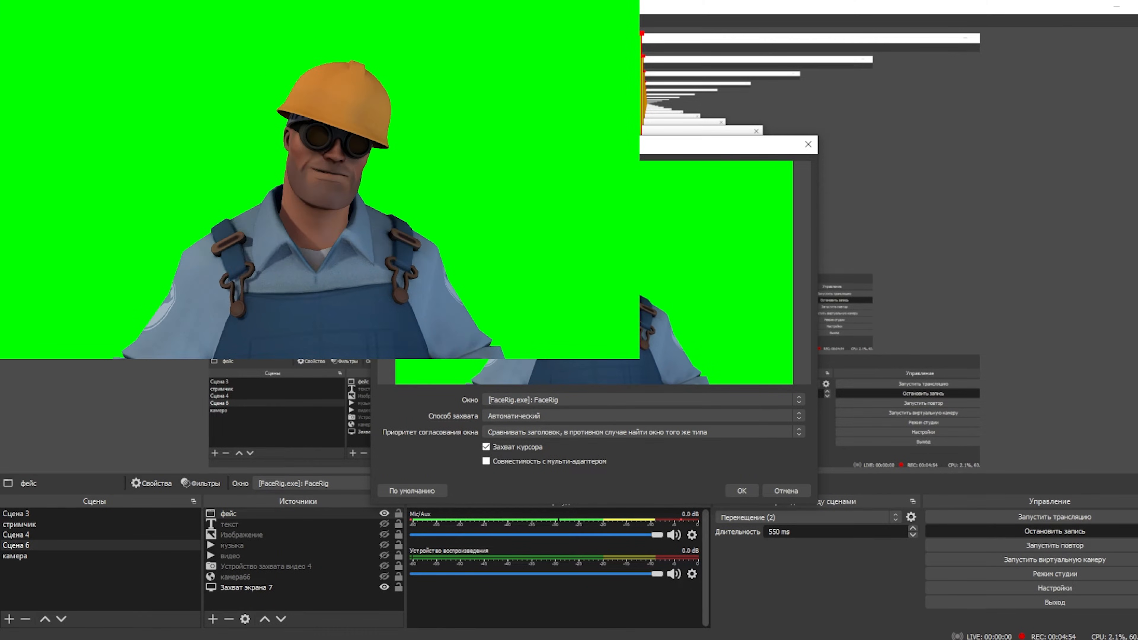
# Capture the [FaceRig.exe]: FaceRig window and place the фейс source in the lower-right corner of the canvas.
pyautogui.click(602, 403)
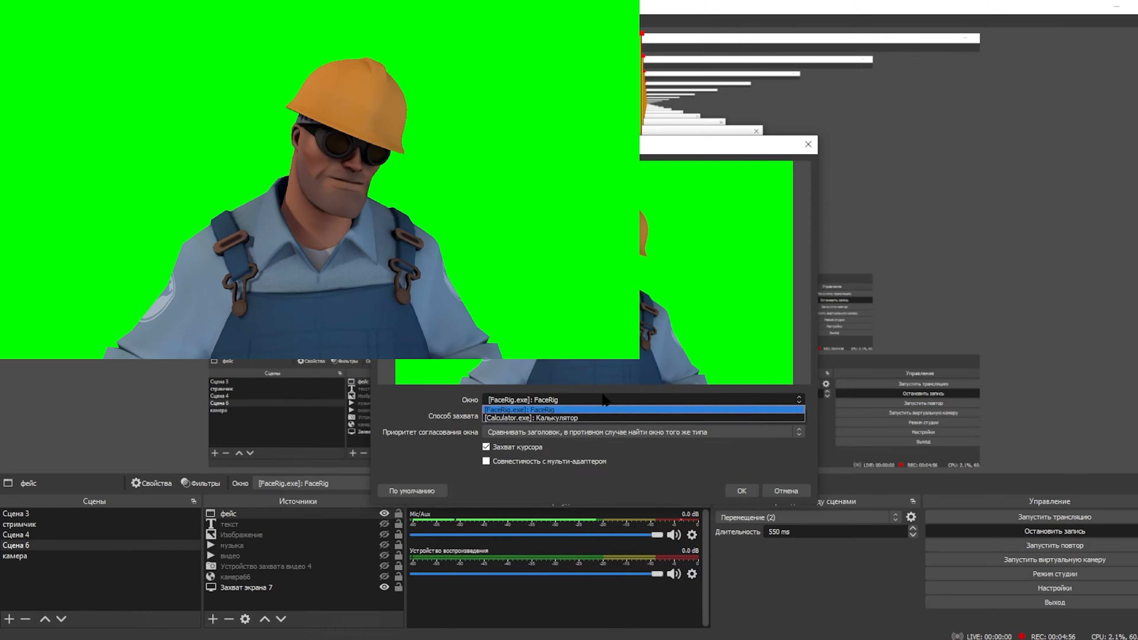
pyautogui.click(603, 397)
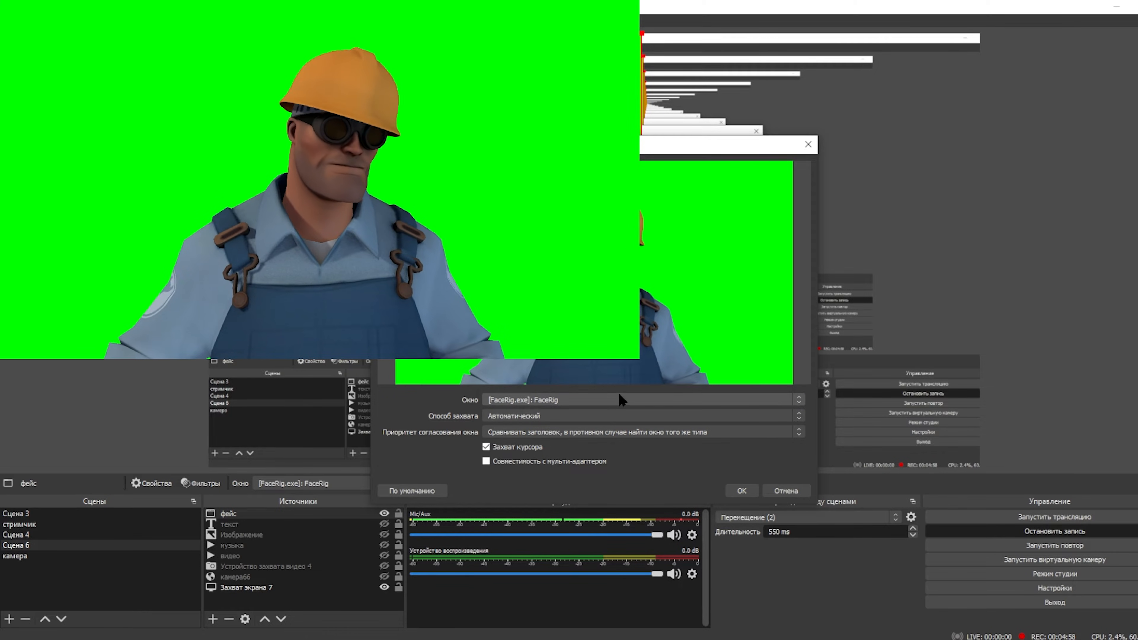
pyautogui.click(742, 489)
pyautogui.moveTo(320, 179); pyautogui.dragTo(882, 460)
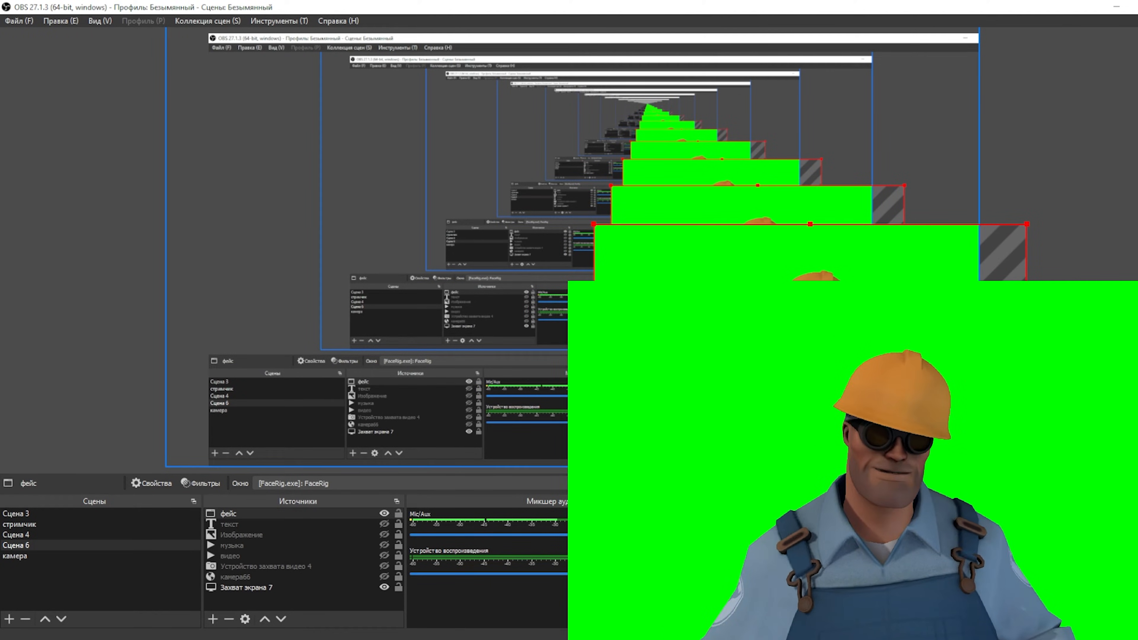
# Add a Хромакей effect filter to the фейс source with the green key colour and default settings.
pyautogui.click(252, 525)
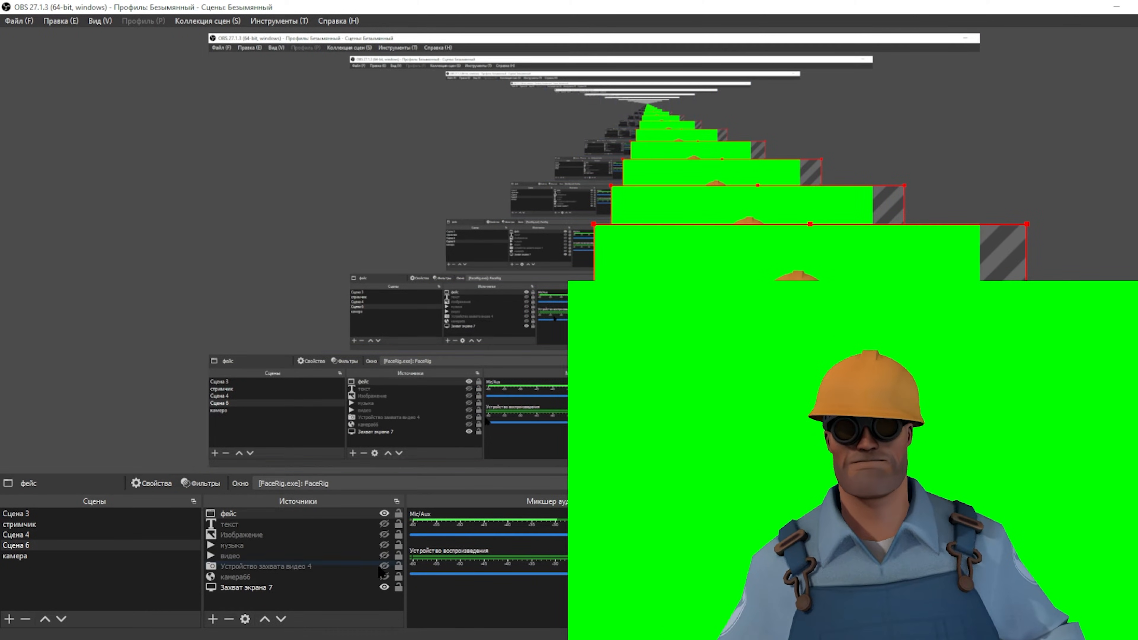
pyautogui.rightClick(240, 516)
pyautogui.click(271, 497)
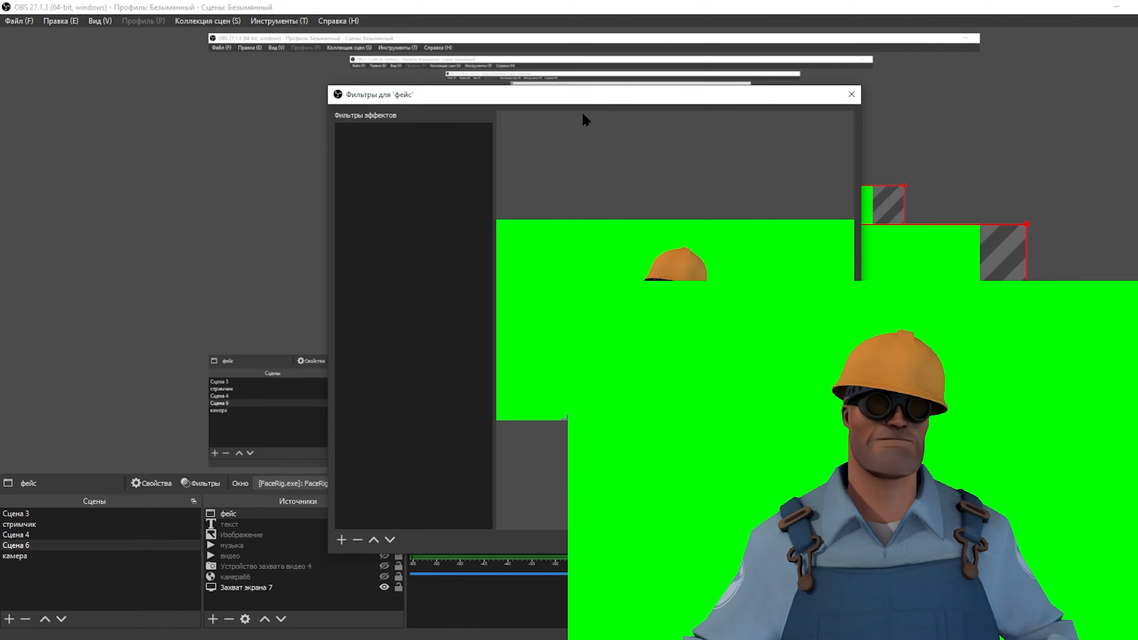
pyautogui.moveTo(581, 100); pyautogui.dragTo(471, 33)
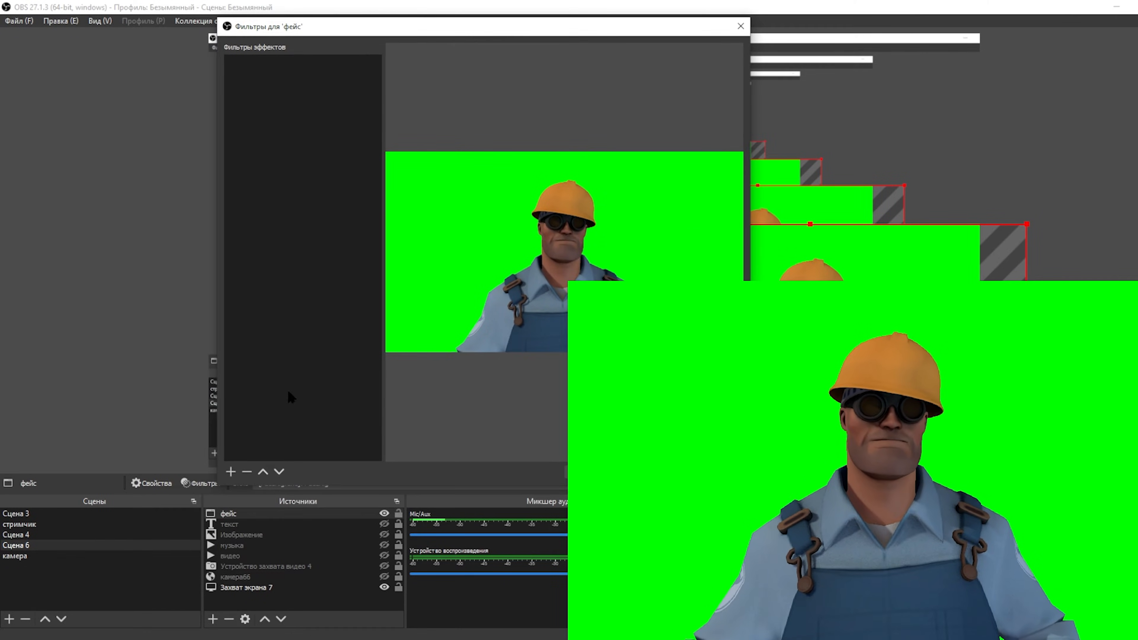
pyautogui.click(231, 472)
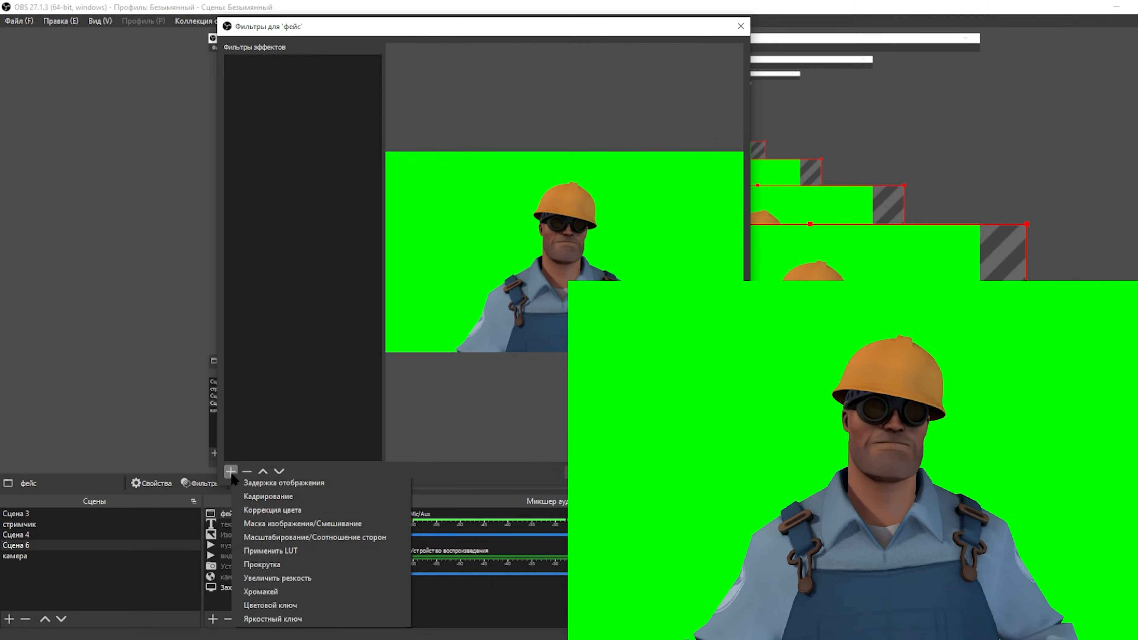
pyautogui.click(281, 595)
pyautogui.click(458, 278)
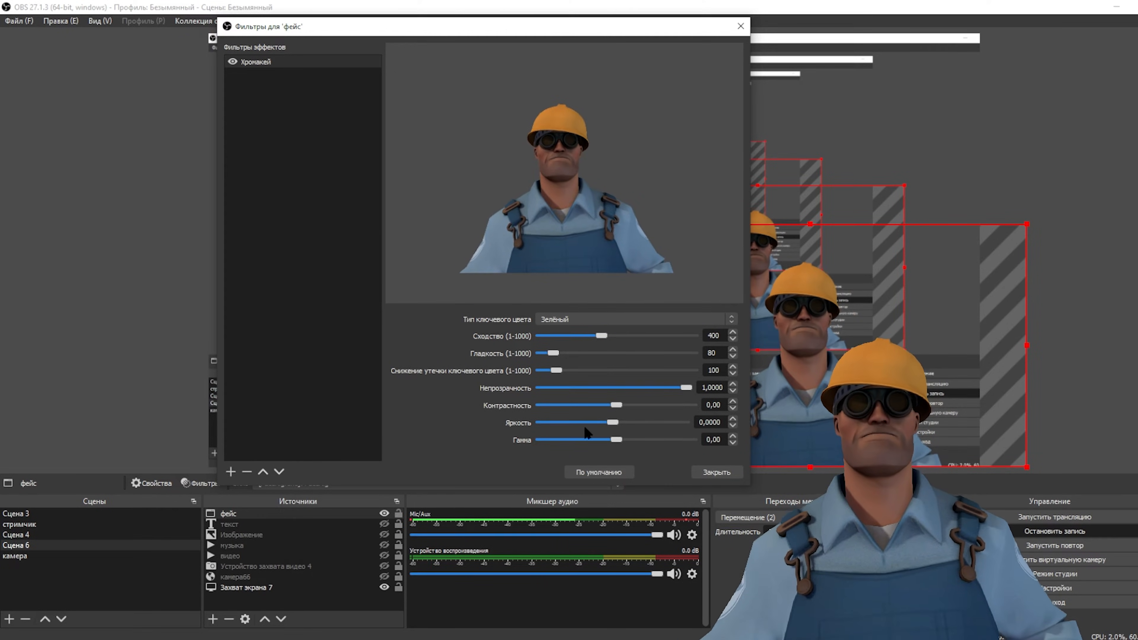
pyautogui.click(708, 472)
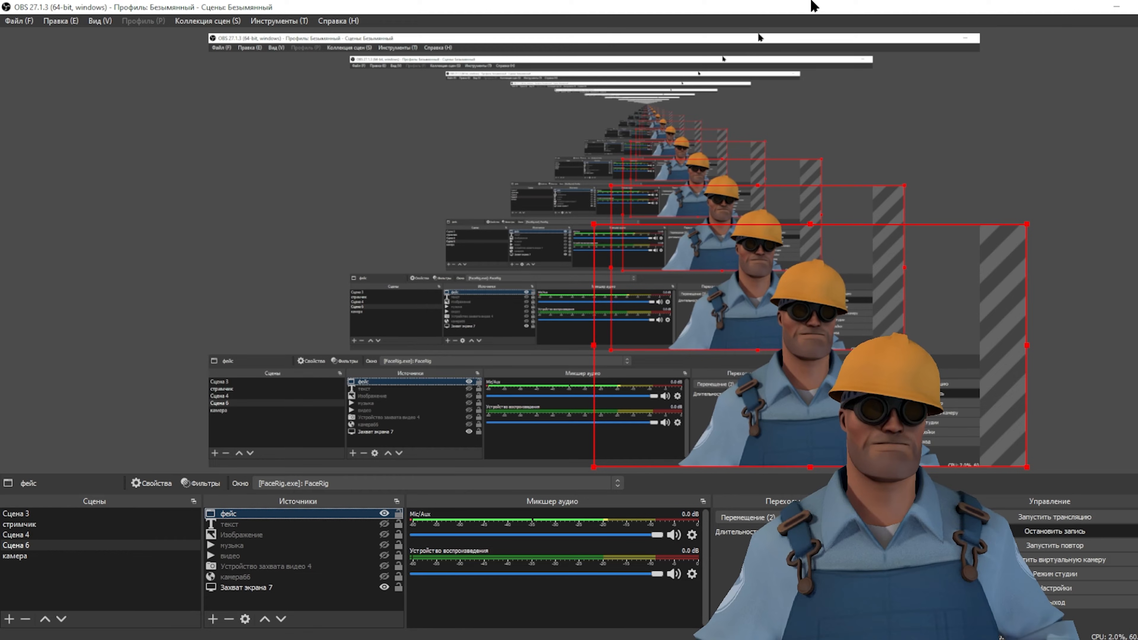
# Move the FaceRig window onto the second monitor and bring the OBS window back to the main screen.
pyautogui.moveTo(1085, 6); pyautogui.dragTo(0, 68)
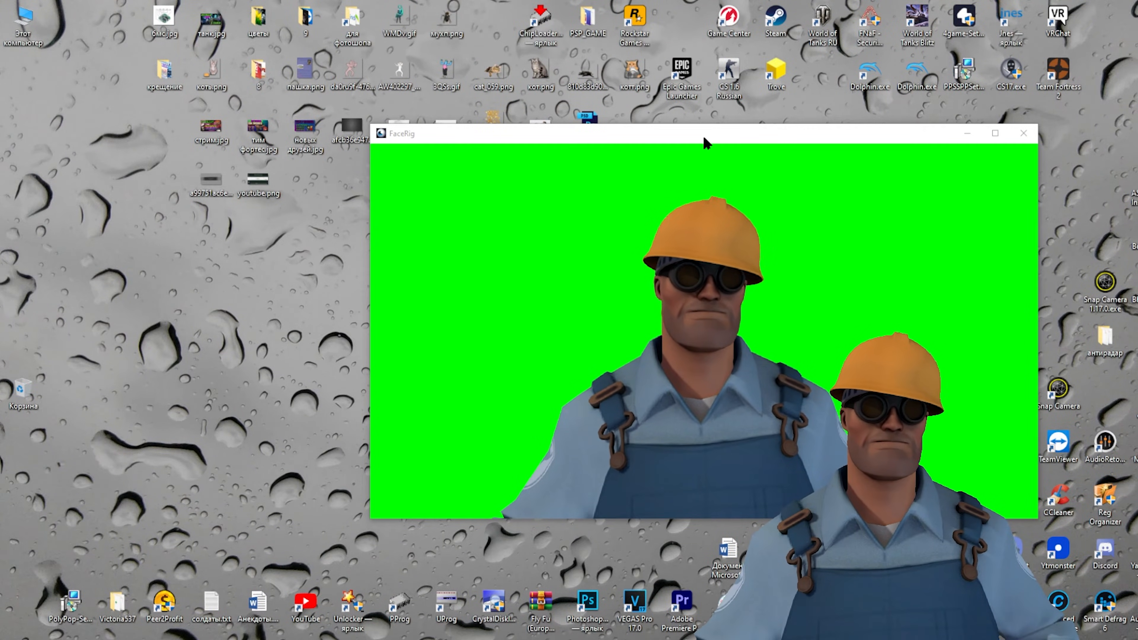
pyautogui.moveTo(704, 143); pyautogui.dragTo(4, 165)
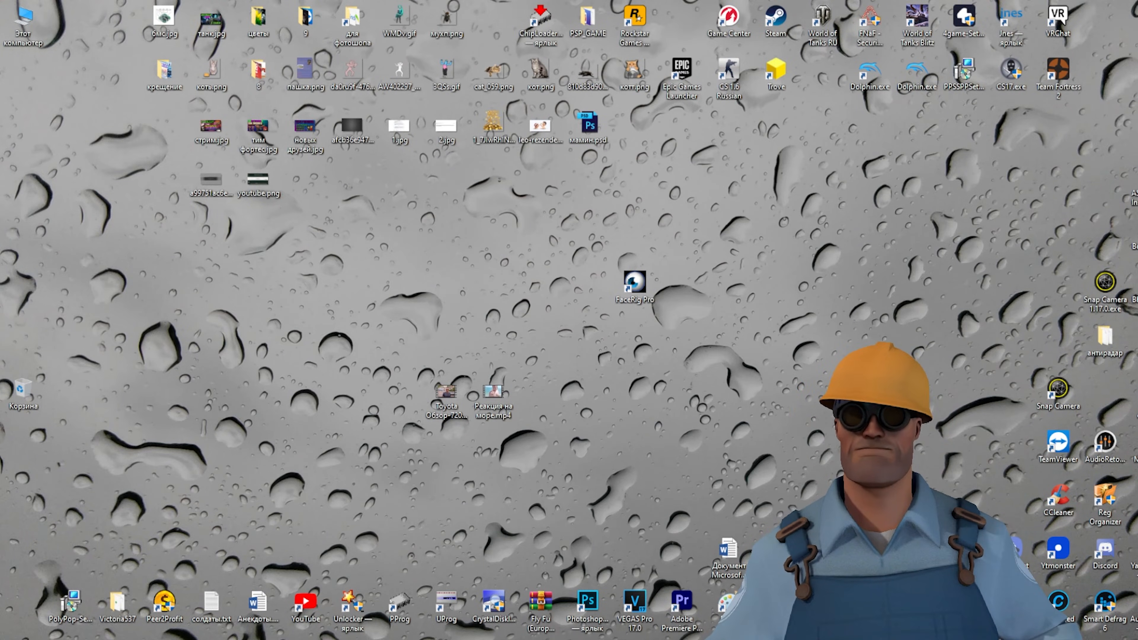
pyautogui.moveTo(1, 45); pyautogui.dragTo(710, 2)
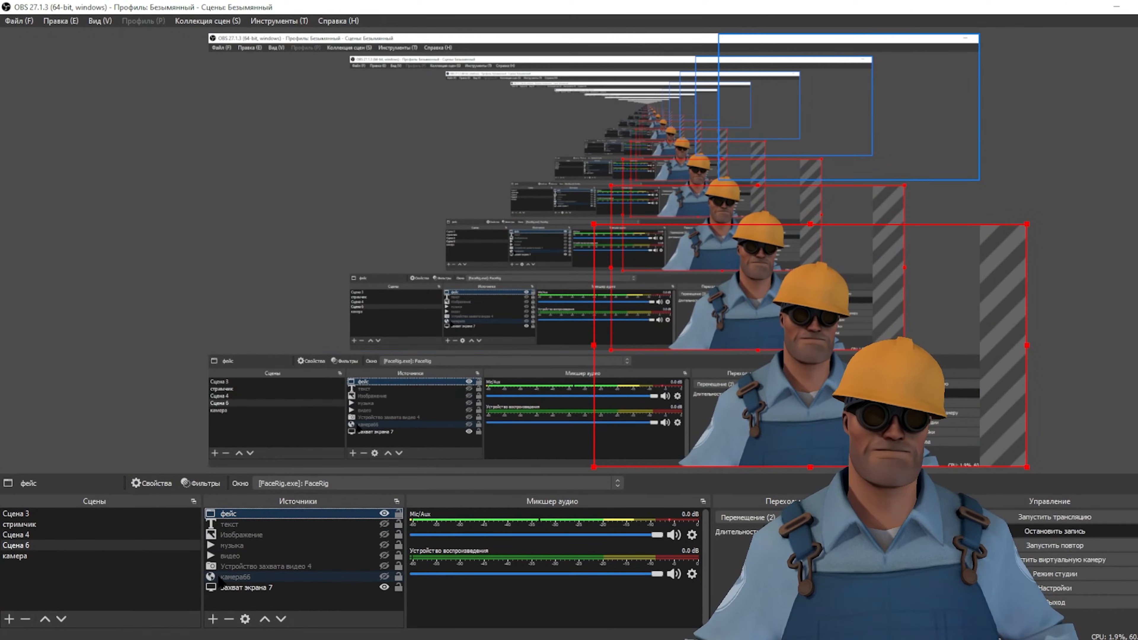
# Set the Захват экрана 7 source to capture the second monitor and move the FaceRig window out of the captured screen.
pyautogui.doubleClick(248, 588)
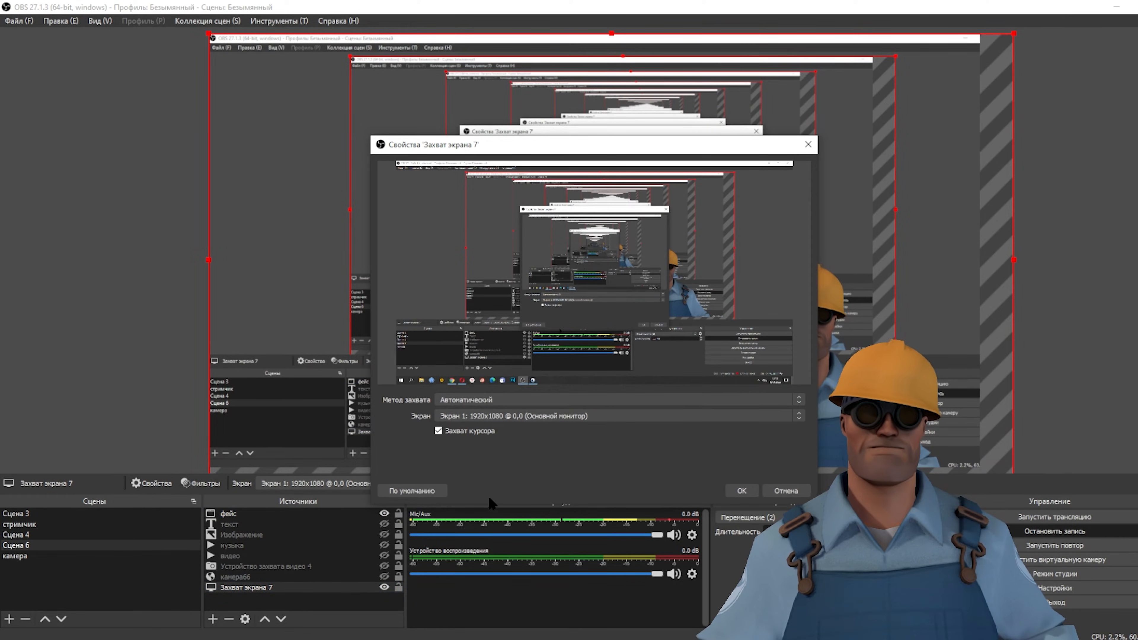
pyautogui.click(530, 416)
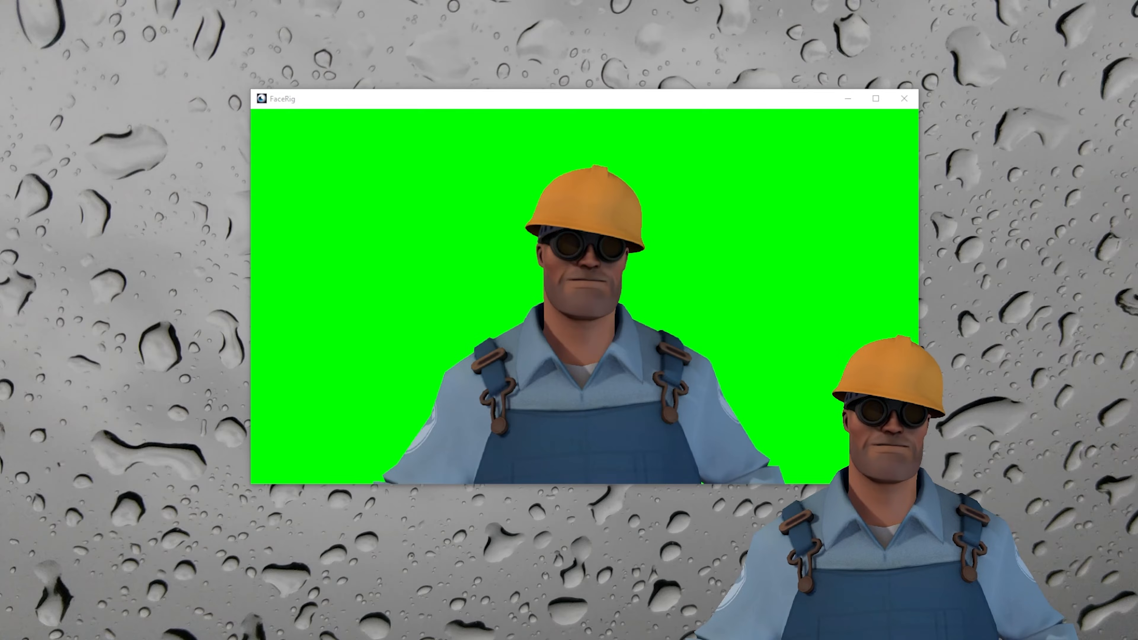
pyautogui.moveTo(755, 99); pyautogui.dragTo(1137, 112)
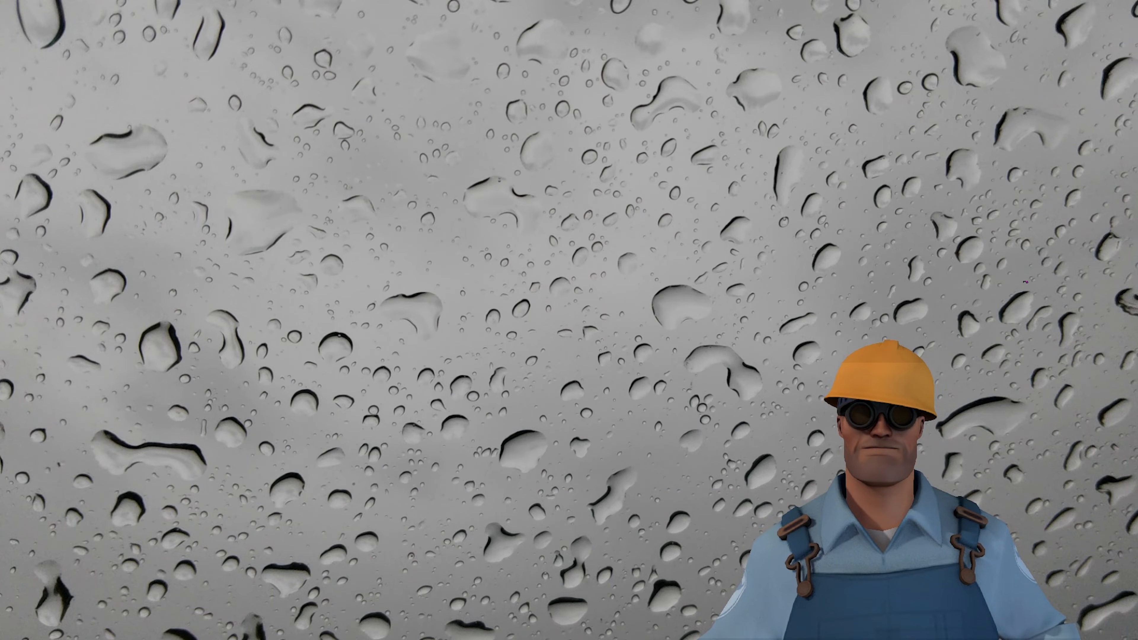